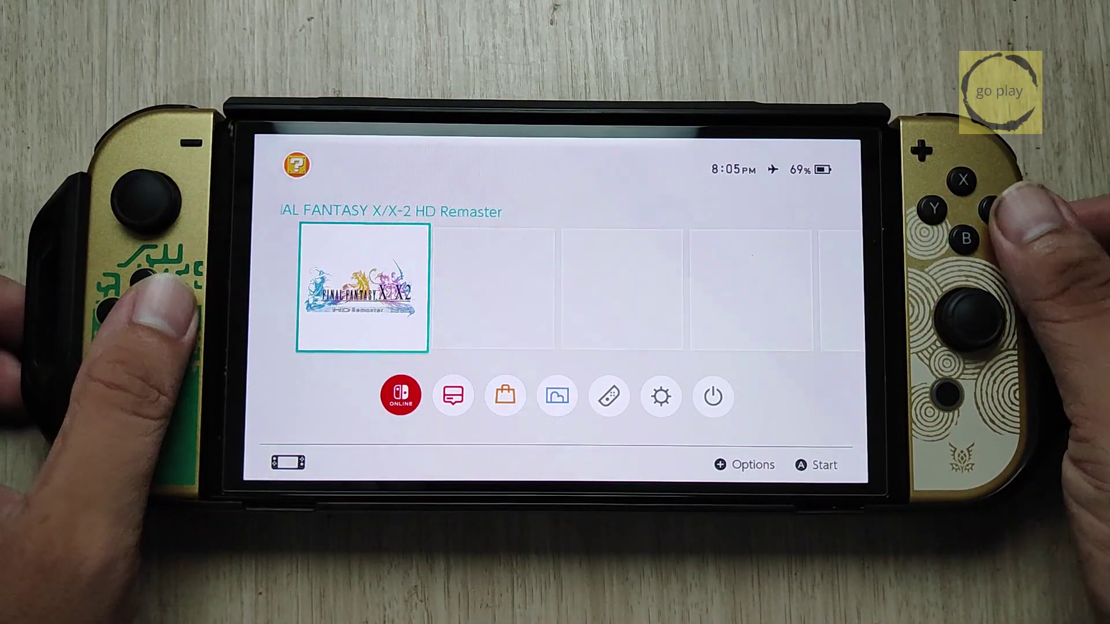
# Step: Restart the Switch from the HOME Menu Power Options so it boots into hekate
pyautogui.press('Right')
pyautogui.press('Right')
pyautogui.press('Left')
pyautogui.press('Left')
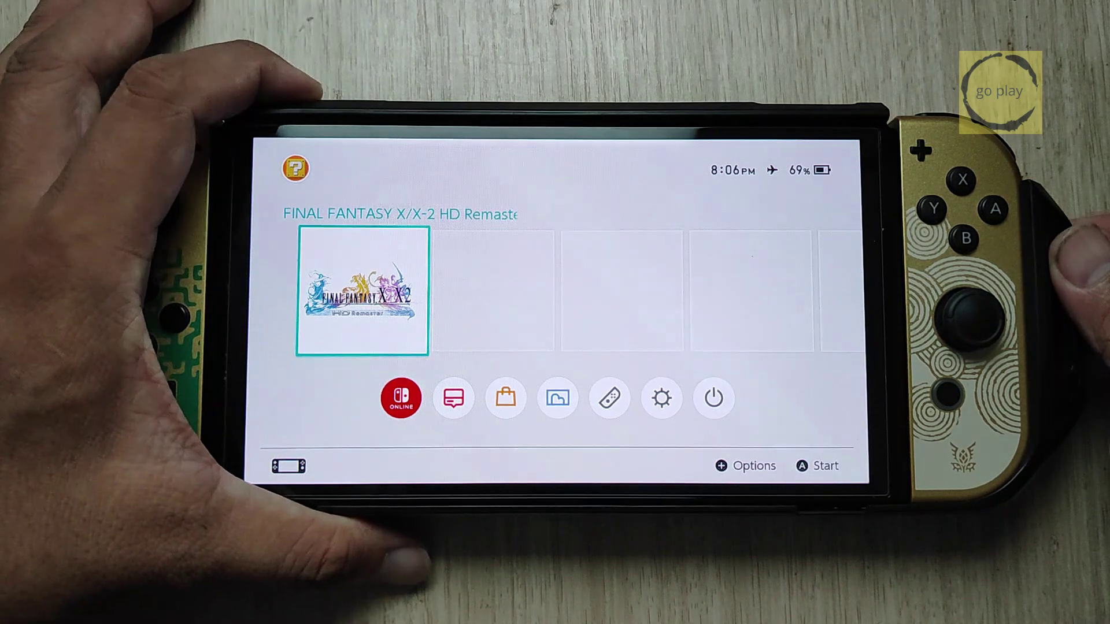
pyautogui.press('Down')
pyautogui.press('Down')
pyautogui.press('Up')
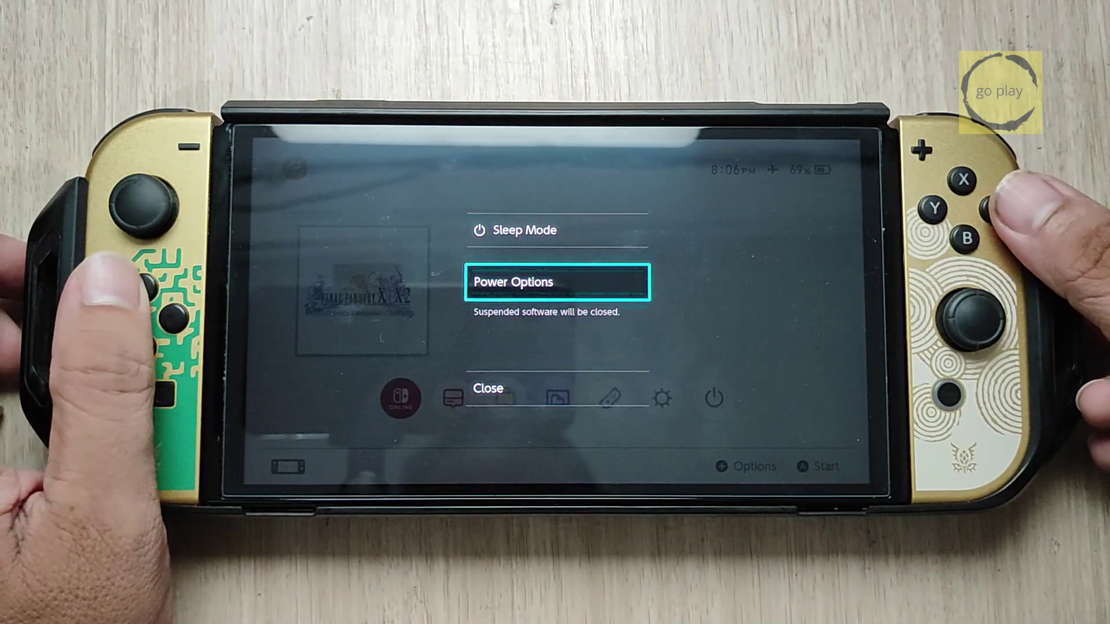
pyautogui.press('Return')
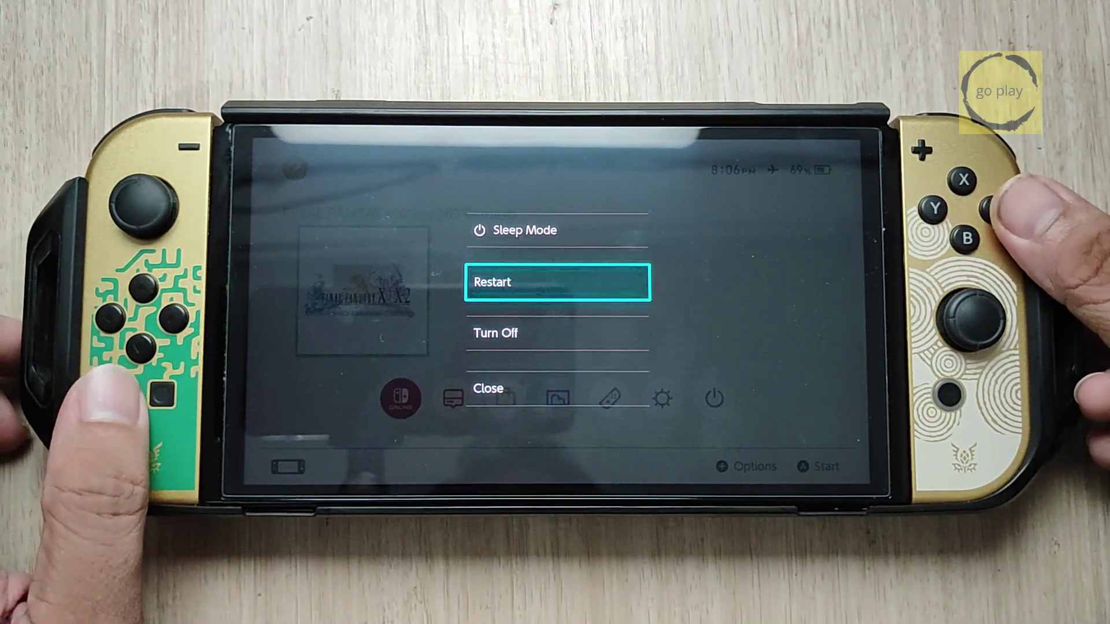
pyautogui.press('Return')
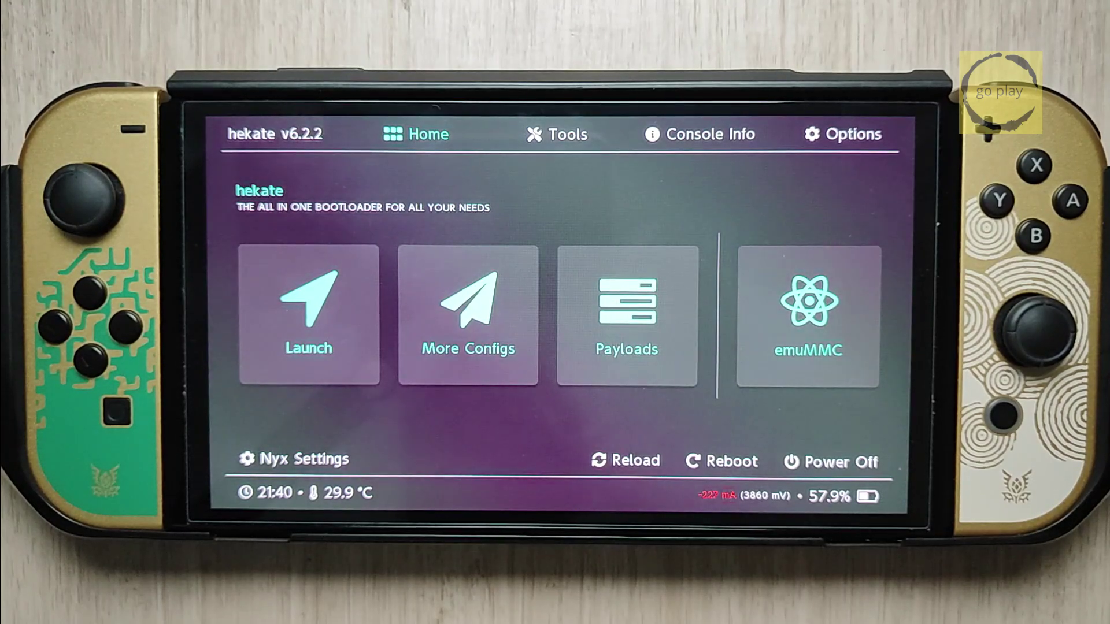
# Step: On the Tools page, check Partition SD Card, dismiss its warning, and close it unchanged
pyautogui.click(563, 134)
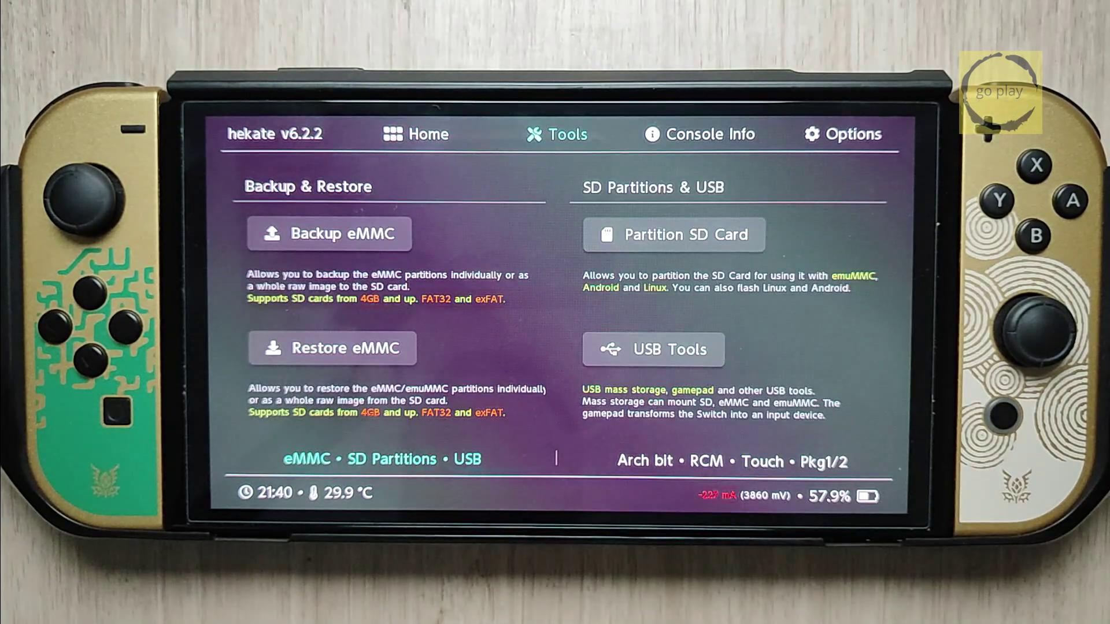
pyautogui.click(673, 234)
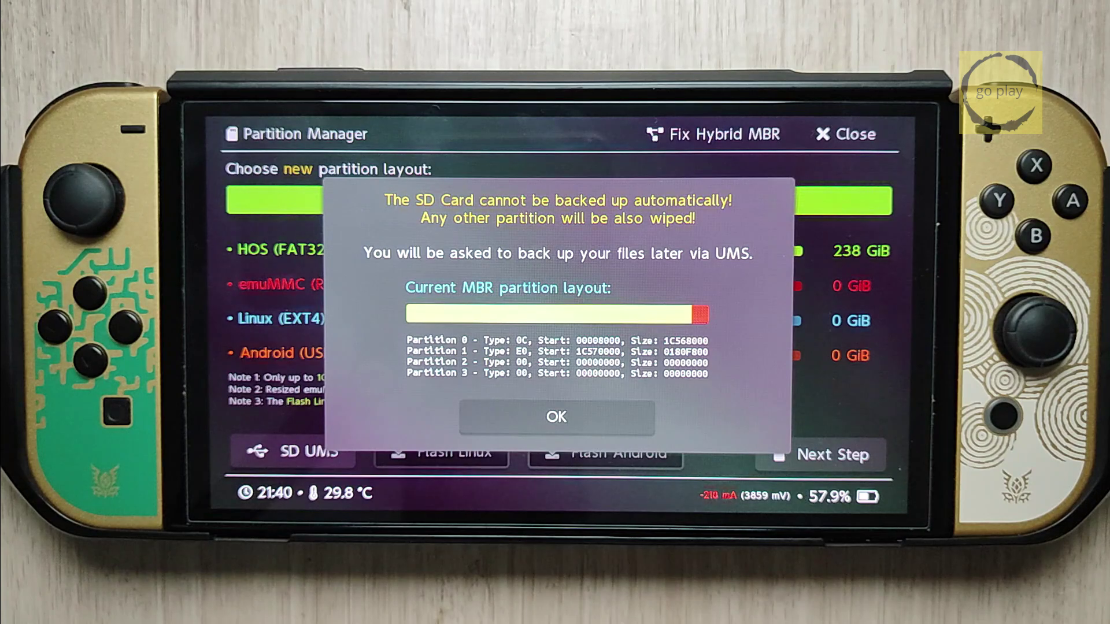
pyautogui.click(556, 416)
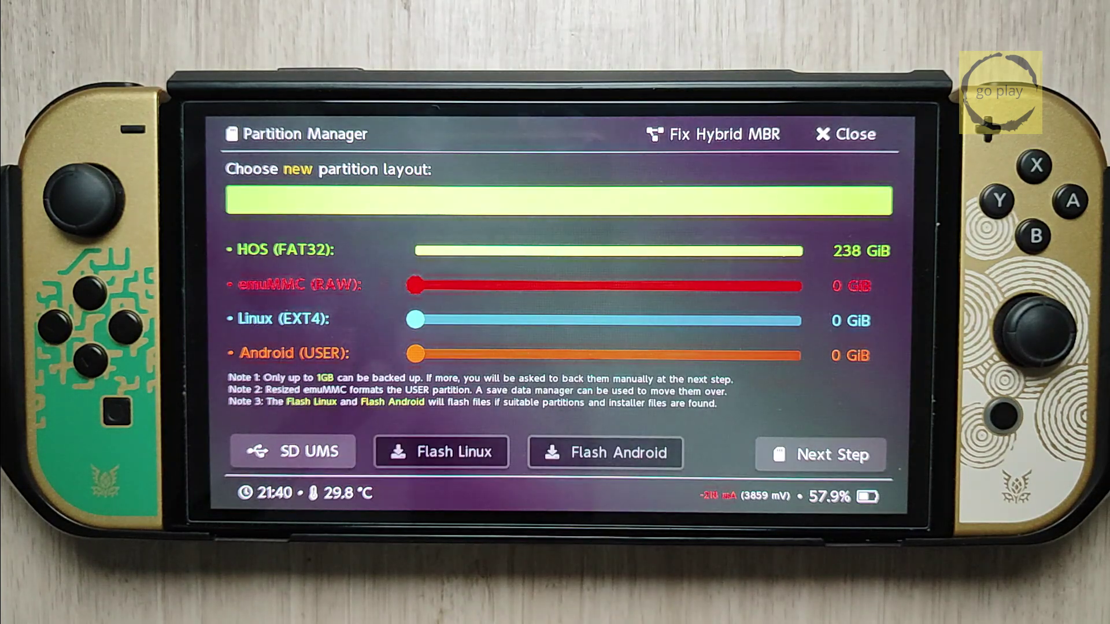
pyautogui.click(847, 134)
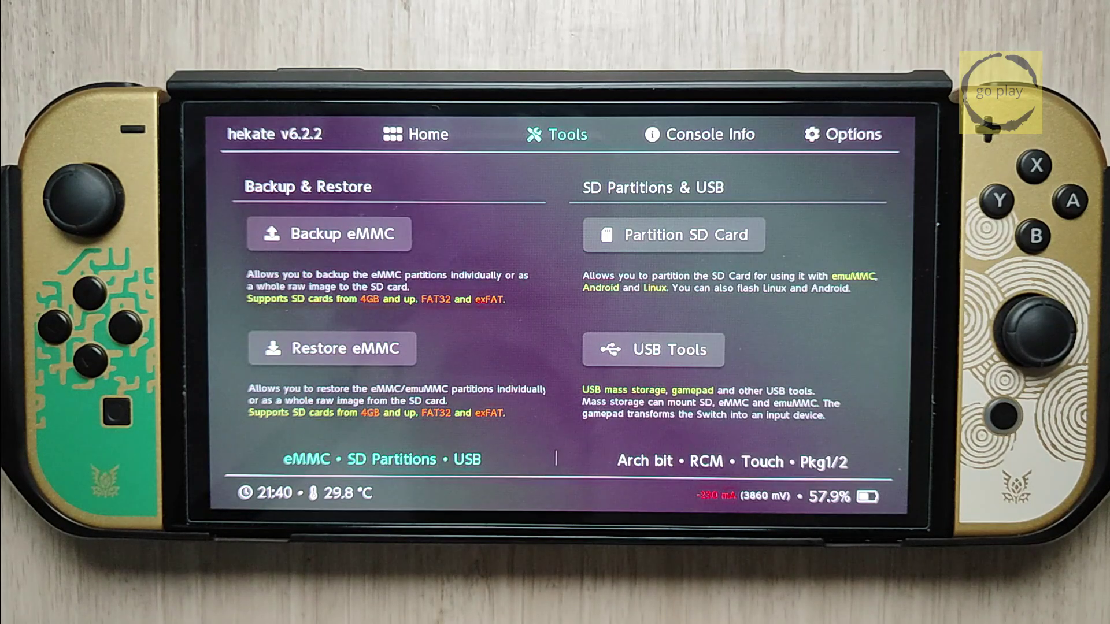
# Step: Back up SD emuMMC BOOT0 & BOOT1 with Raw Partition ON, then start the RAW GPP backup
pyautogui.click(332, 234)
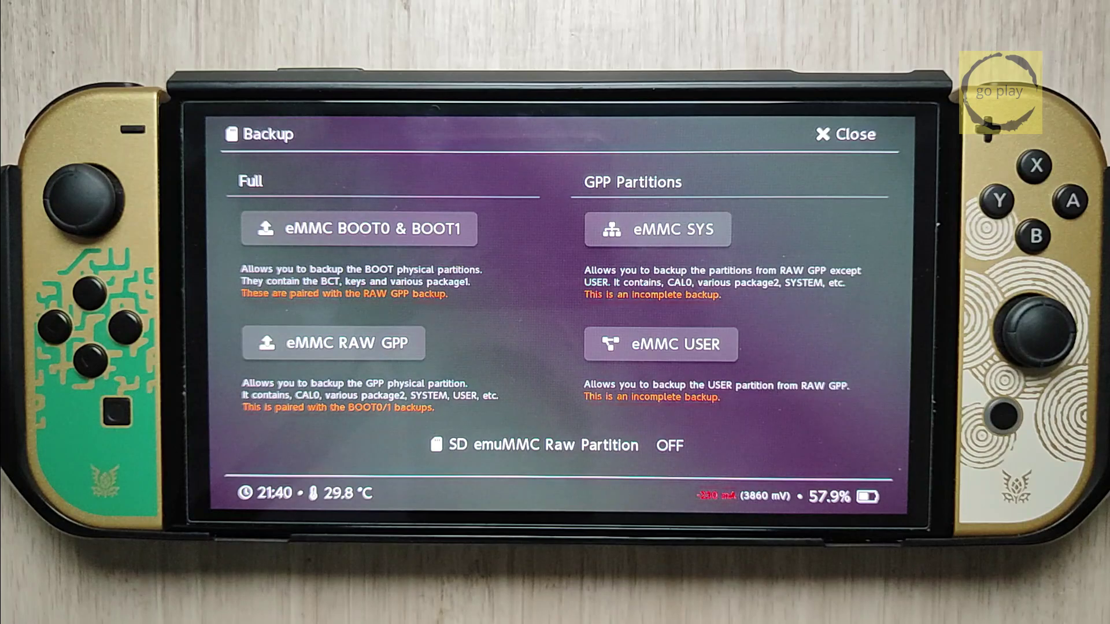
pyautogui.click(601, 445)
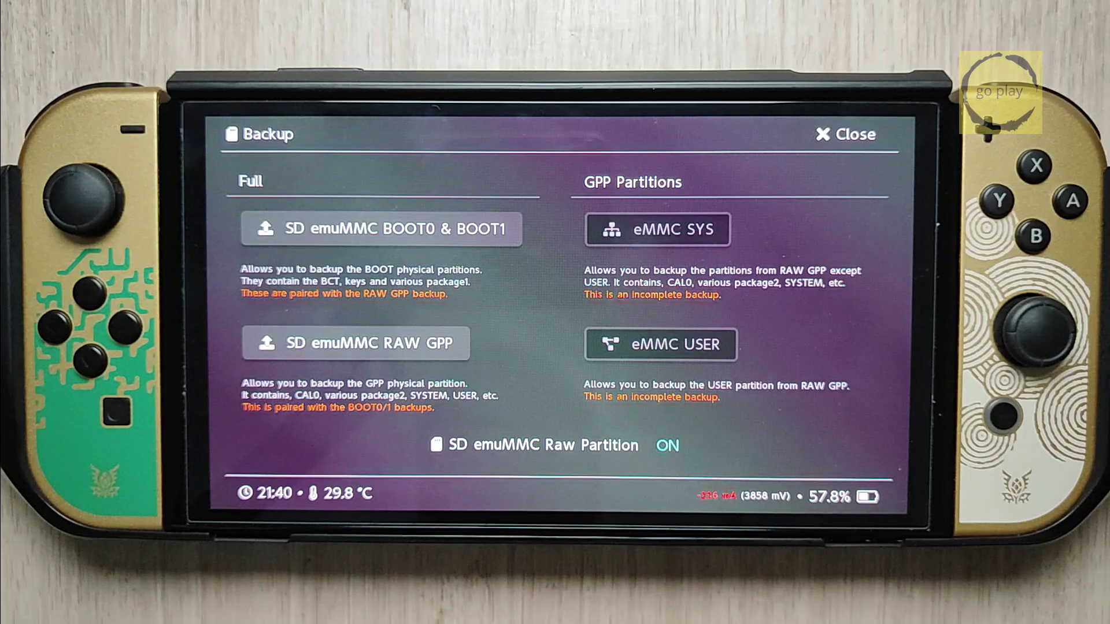
pyautogui.click(405, 229)
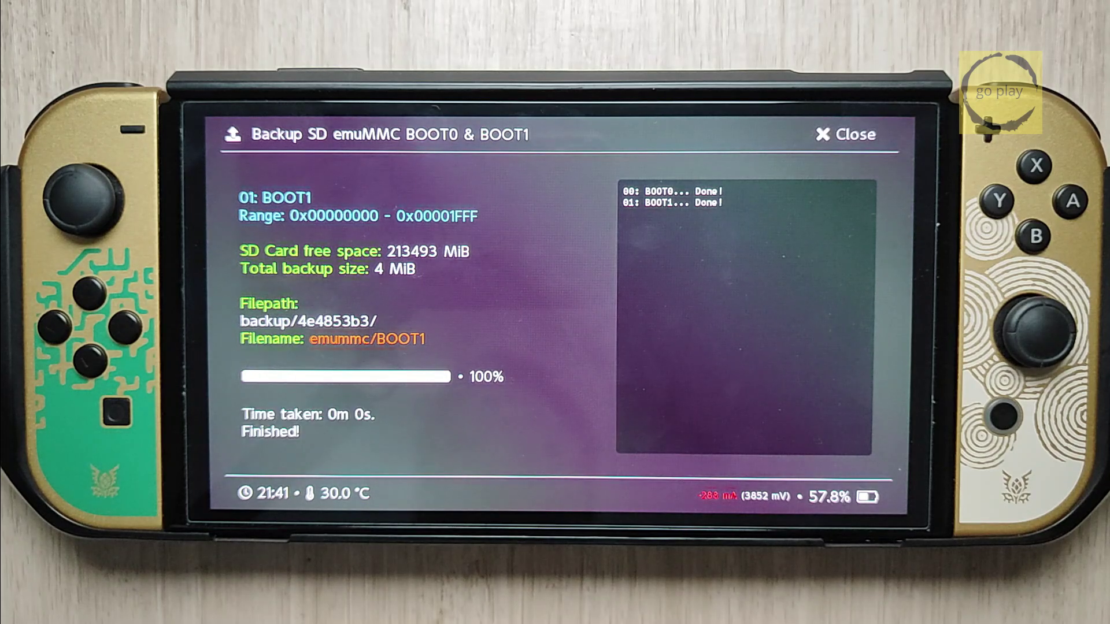
pyautogui.click(845, 134)
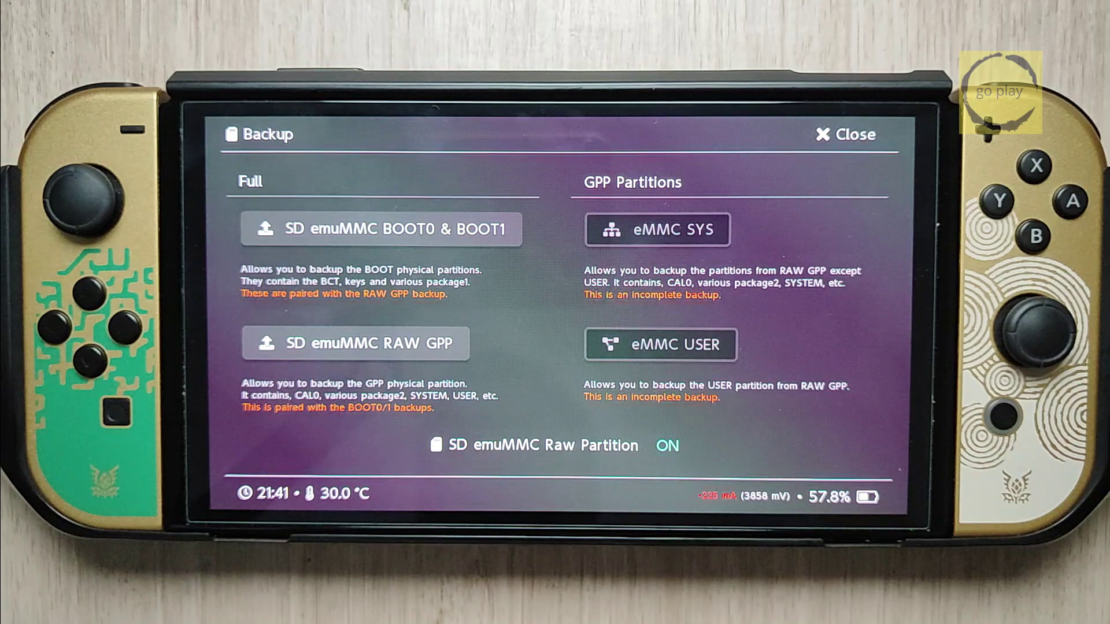
pyautogui.click(370, 346)
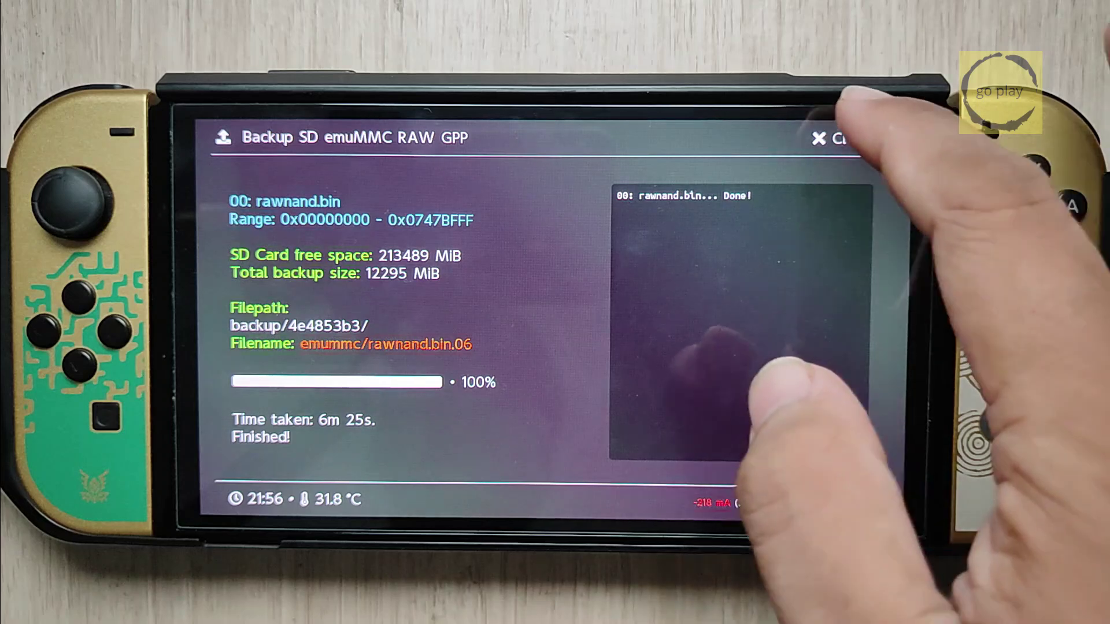
# Step: Close the finished emuMMC RAW GPP backup screen
pyautogui.click(835, 139)
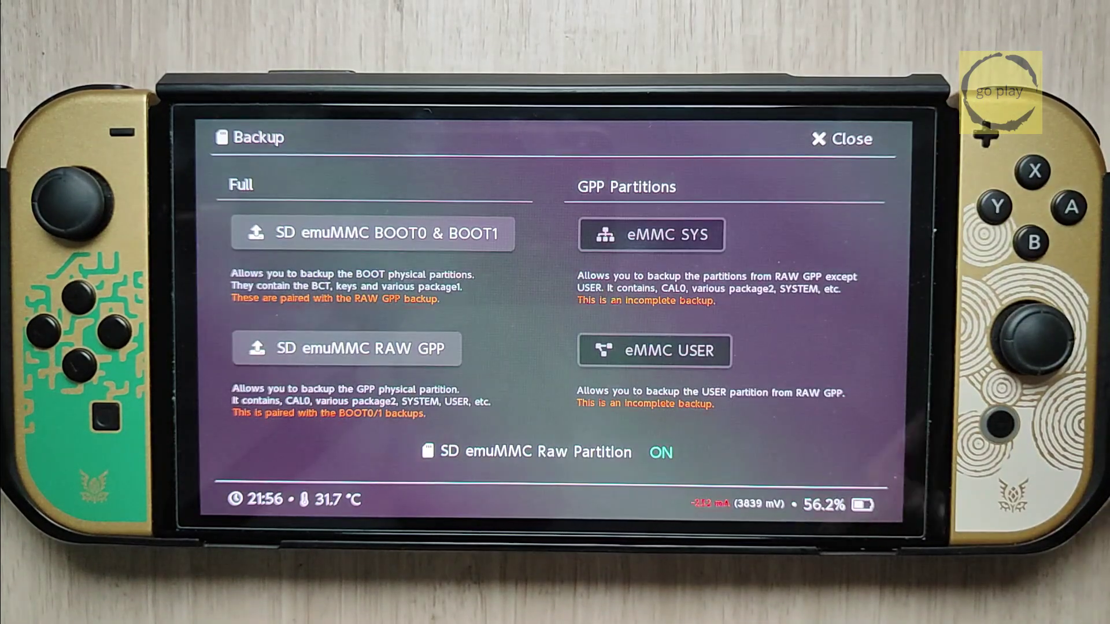
# Step: Mount the SD Card as USB mass storage from hekate's USB Tools
pyautogui.click(840, 139)
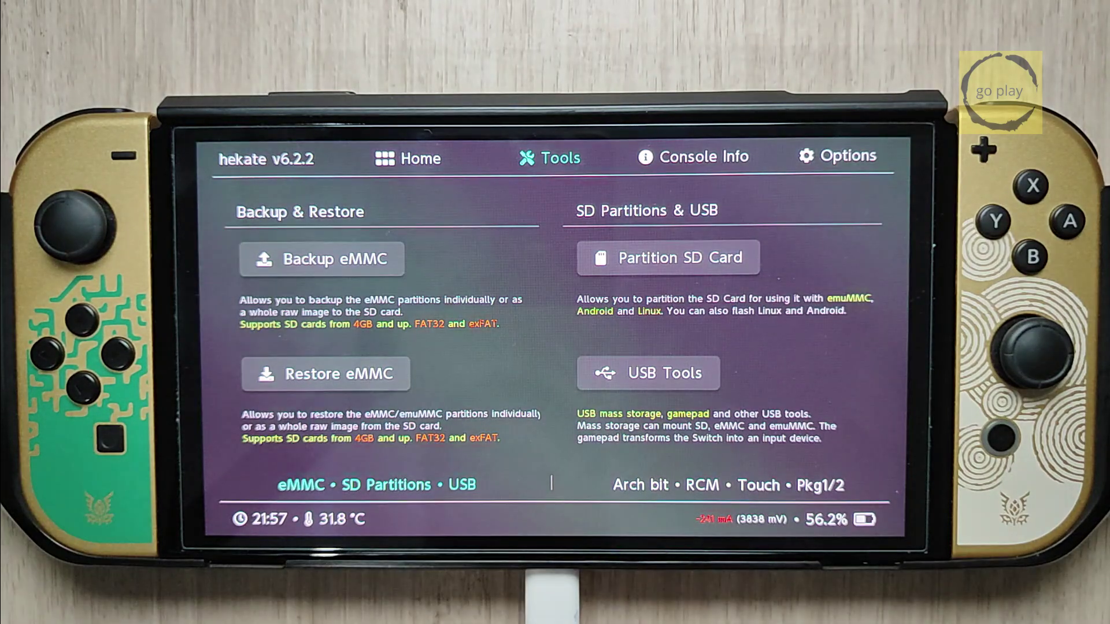
pyautogui.click(665, 376)
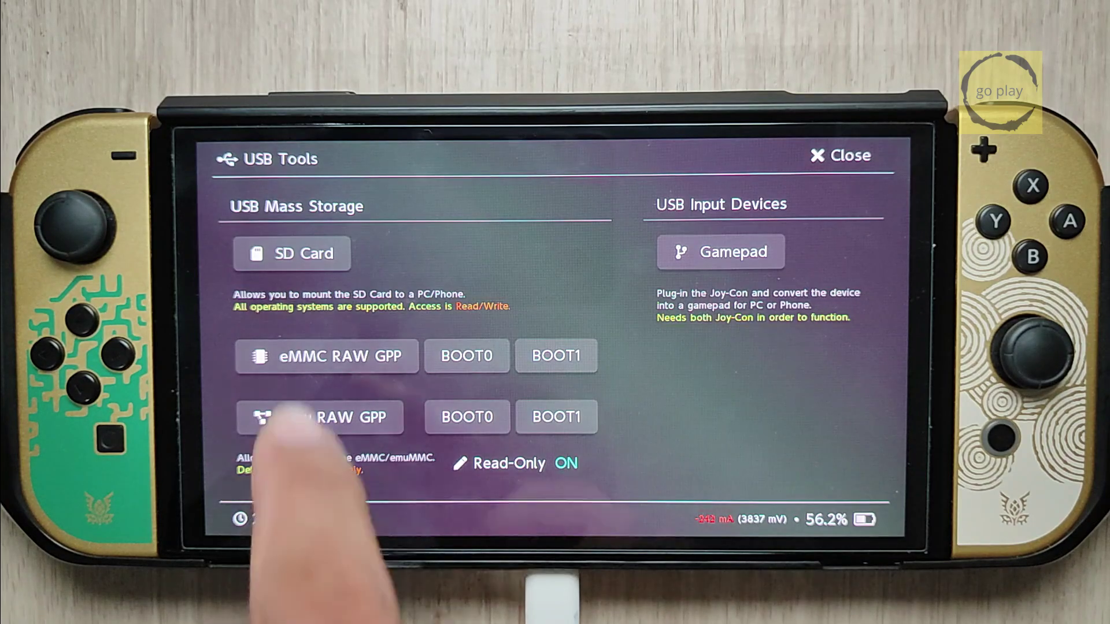
pyautogui.click(289, 253)
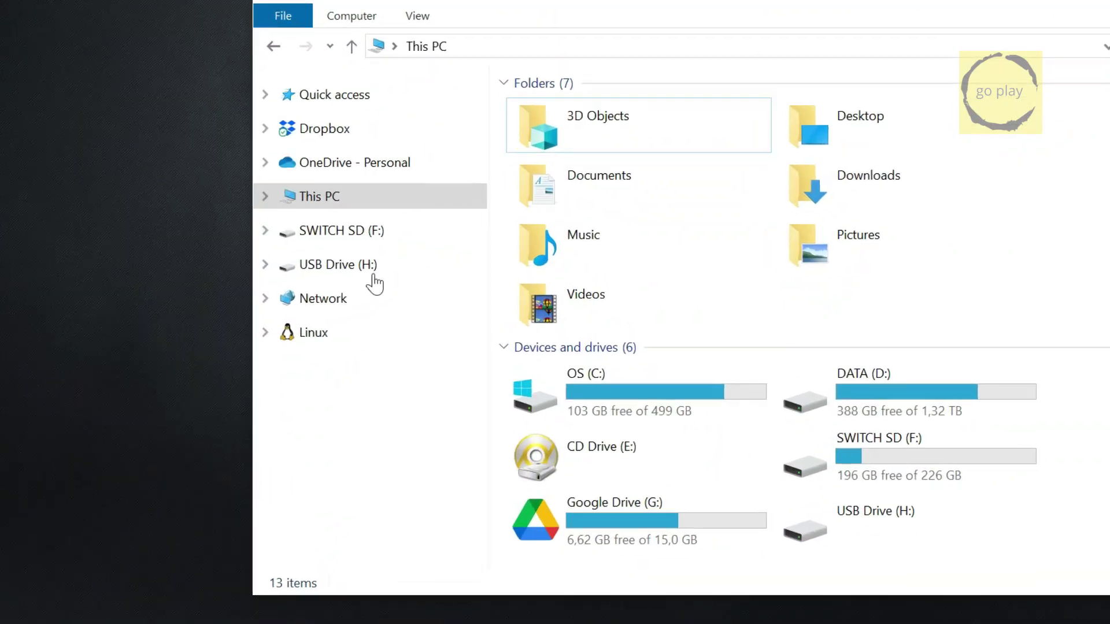
# Step: Browse the SWITCH SD (F:) drive, then create and open a desktop folder named 'my Backup'
pyautogui.click(361, 232)
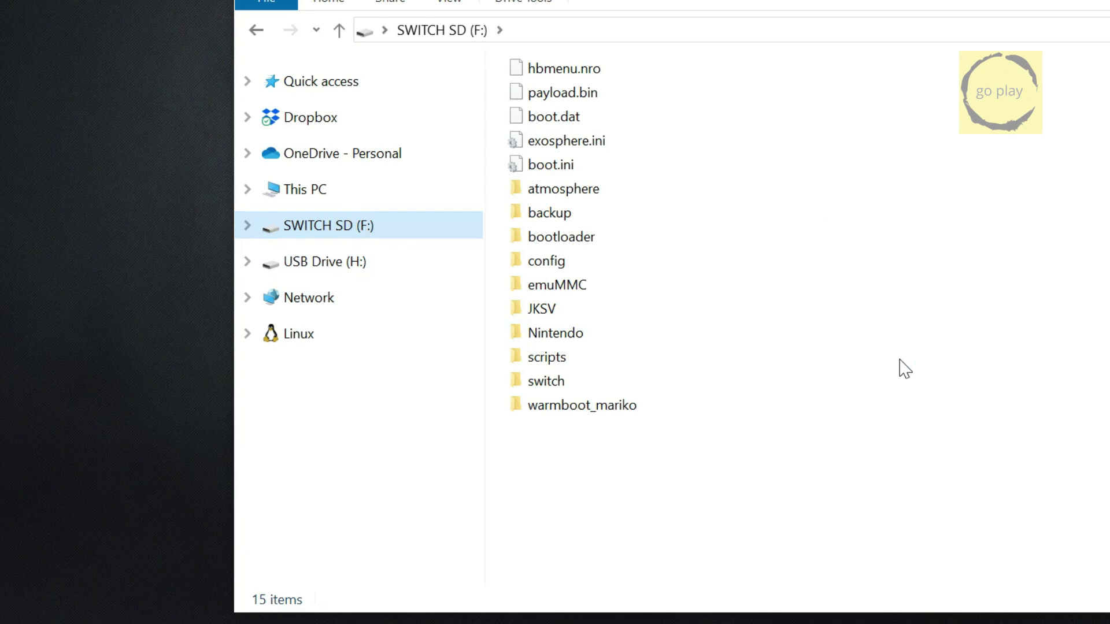
pyautogui.click(549, 212)
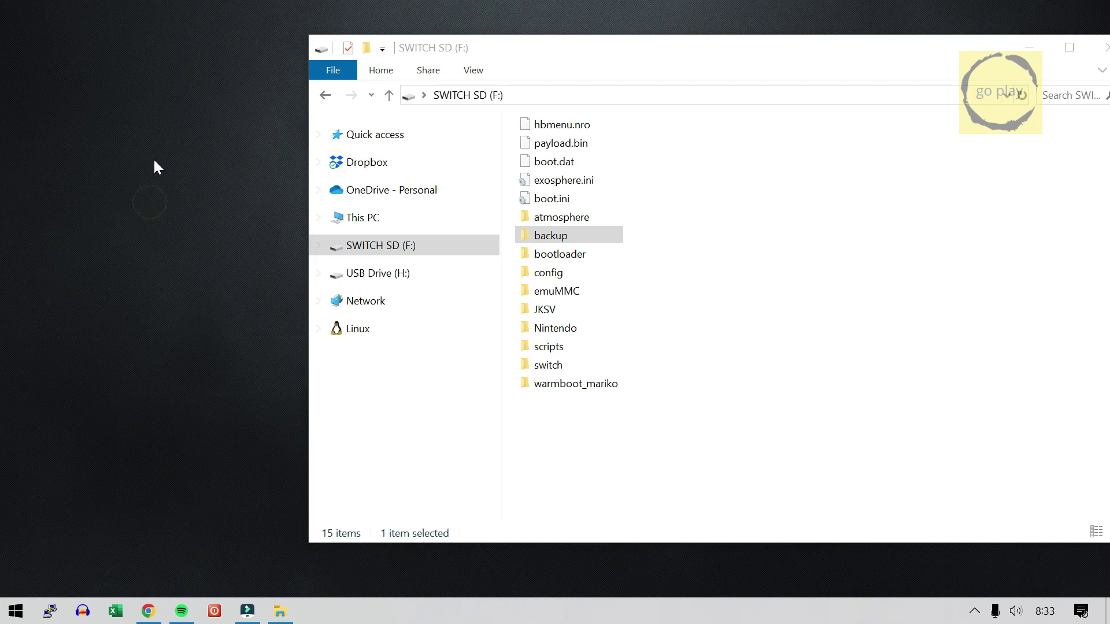
pyautogui.rightClick(32, 114)
pyautogui.moveTo(226, 400)
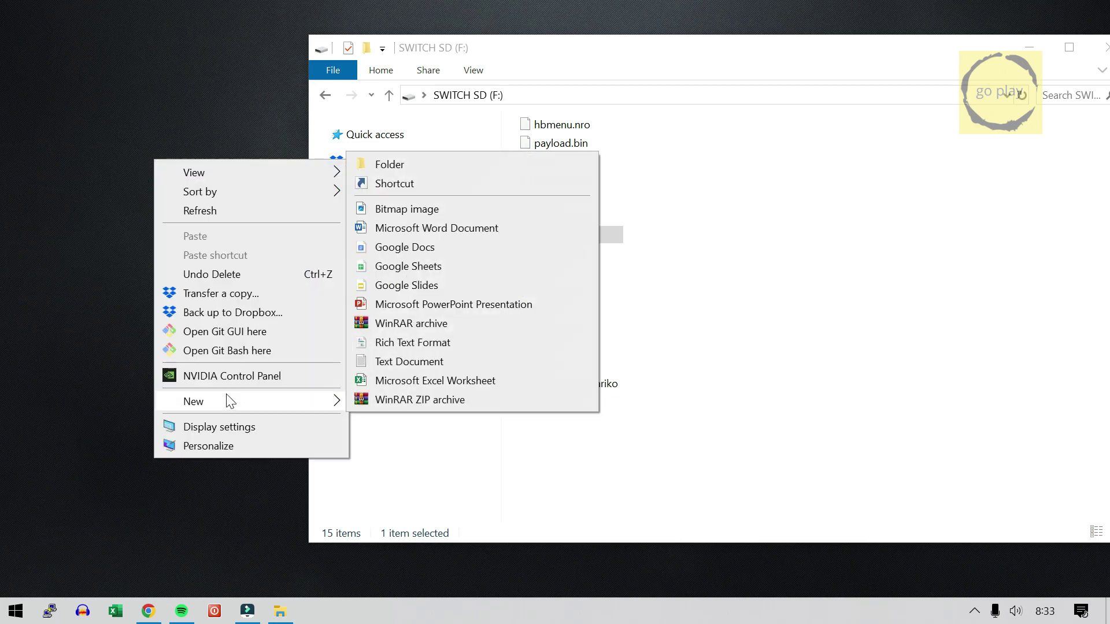
pyautogui.click(437, 164)
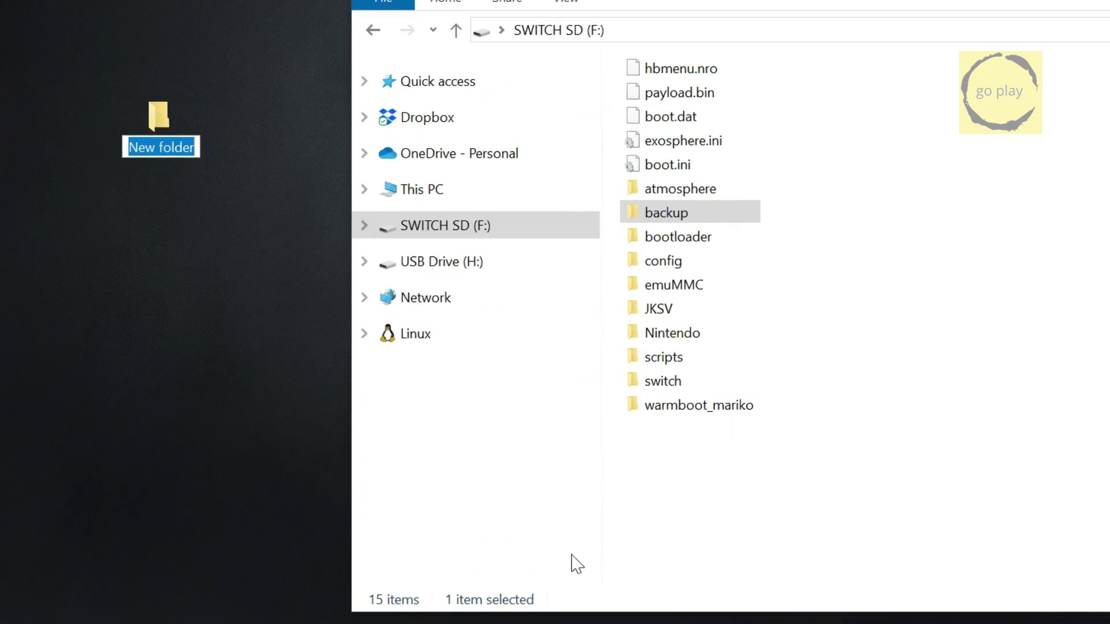
pyautogui.write('my Backup')
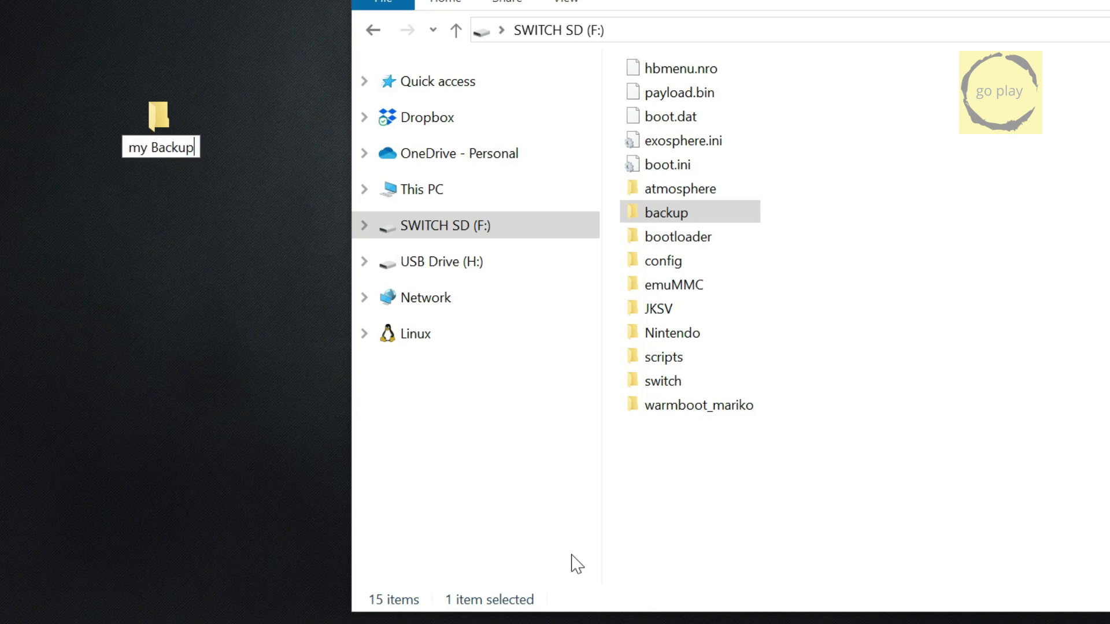
pyautogui.press('Return')
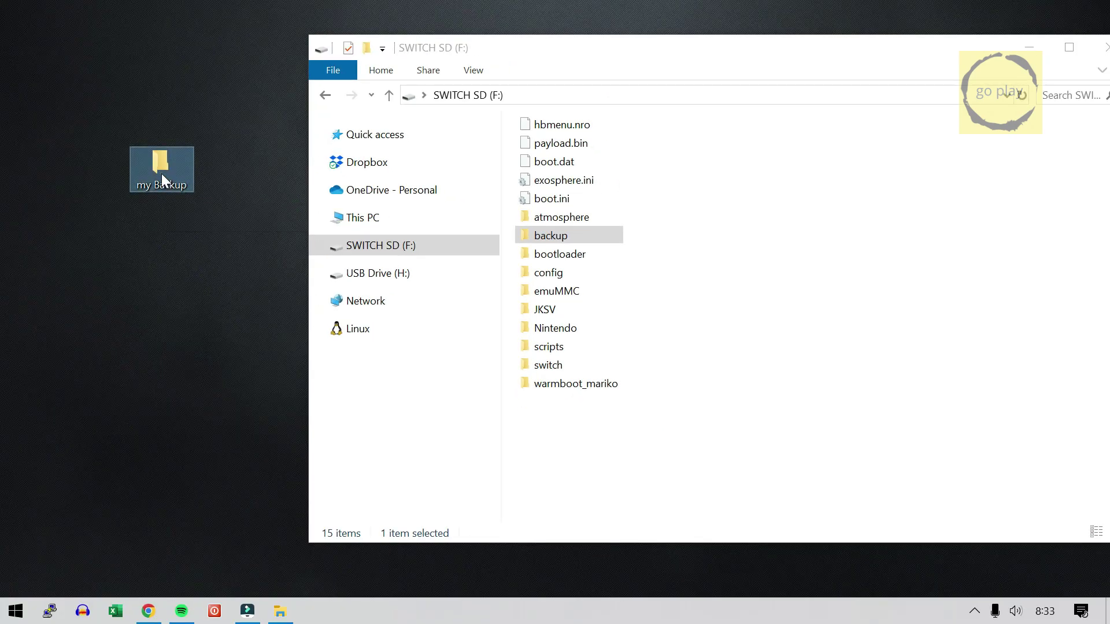
pyautogui.doubleClick(160, 134)
# Step: Place both windows side by side and drag all 15 SWITCH SD items into my Backup
pyautogui.moveTo(824, 265); pyautogui.dragTo(396, 266)
pyautogui.moveTo(578, 59); pyautogui.dragTo(727, 30)
pyautogui.moveTo(741, 392); pyautogui.dragTo(727, 121)
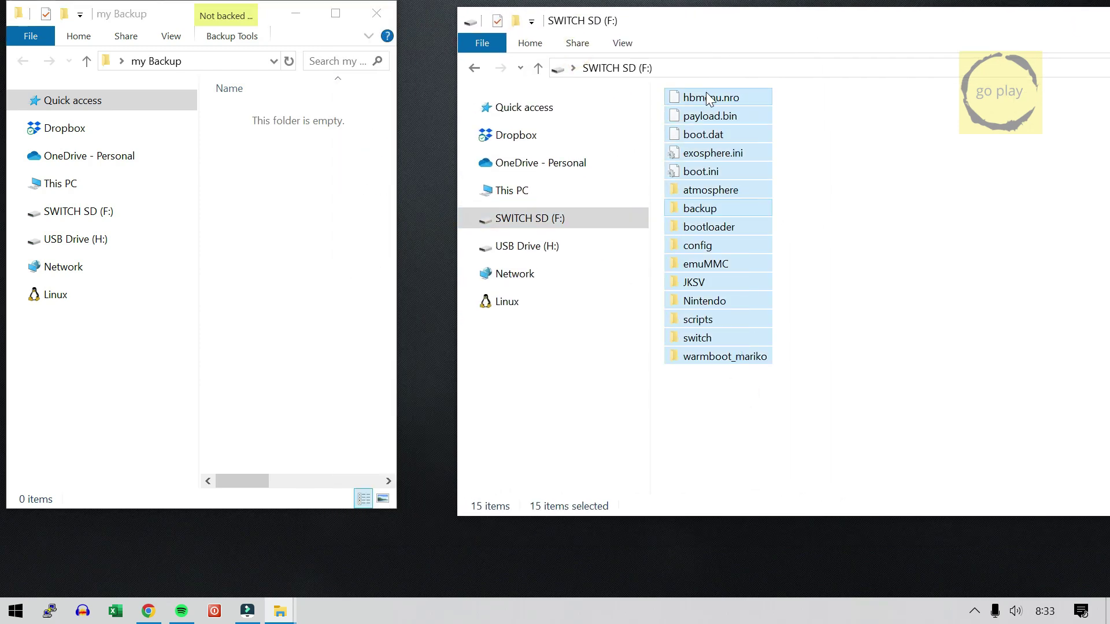
pyautogui.moveTo(706, 92); pyautogui.dragTo(313, 254)
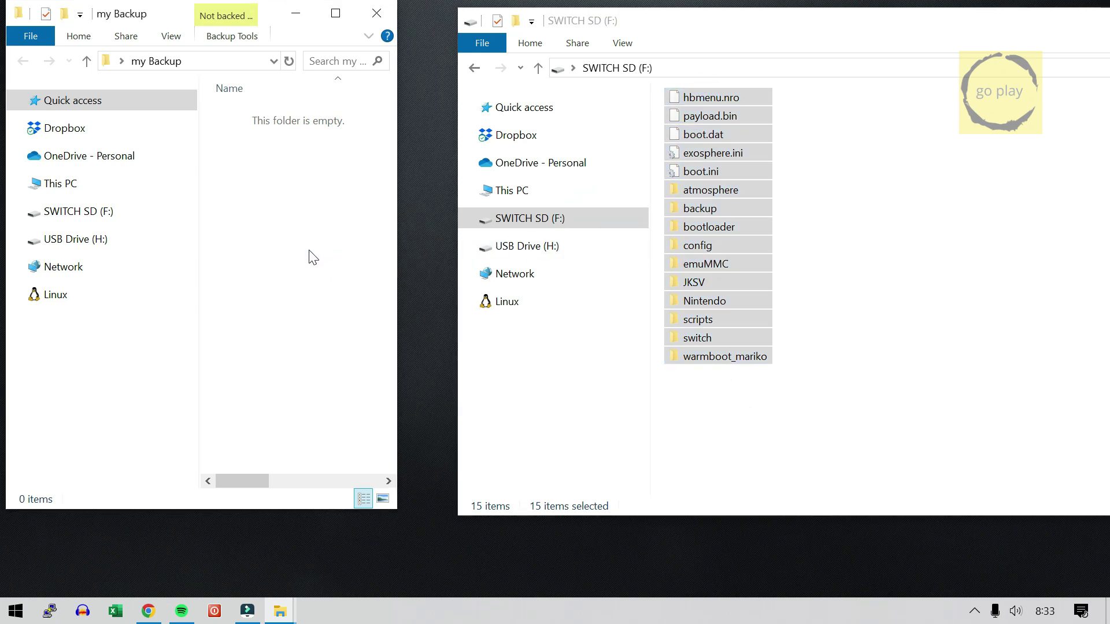